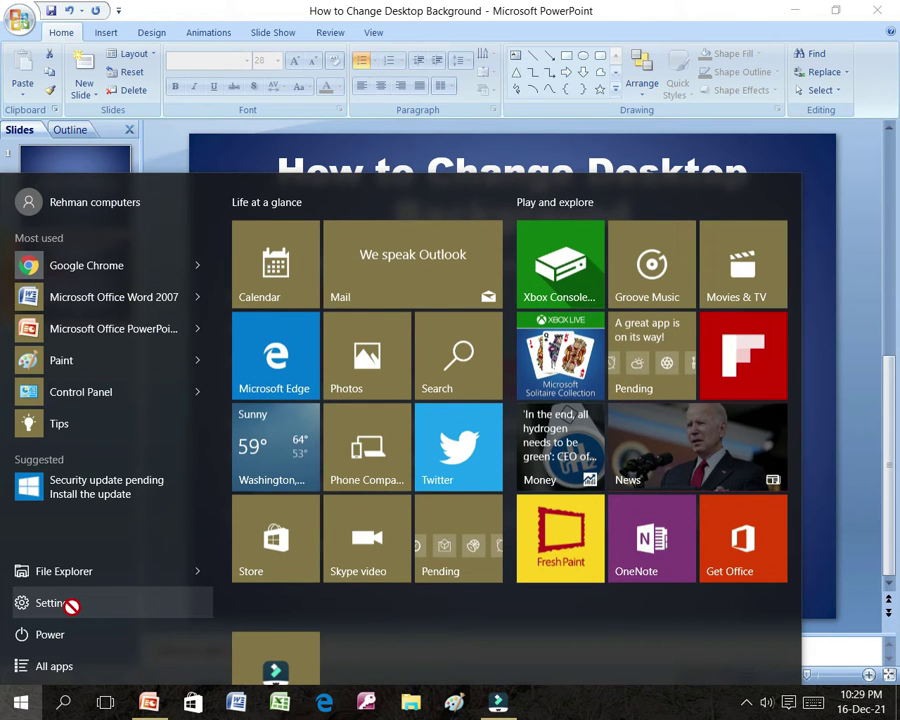
Step: Open the main Settings window, close it again, and minimize the presentation to show the desktop
{"action": "left_click", "coordinate": [72, 605]}
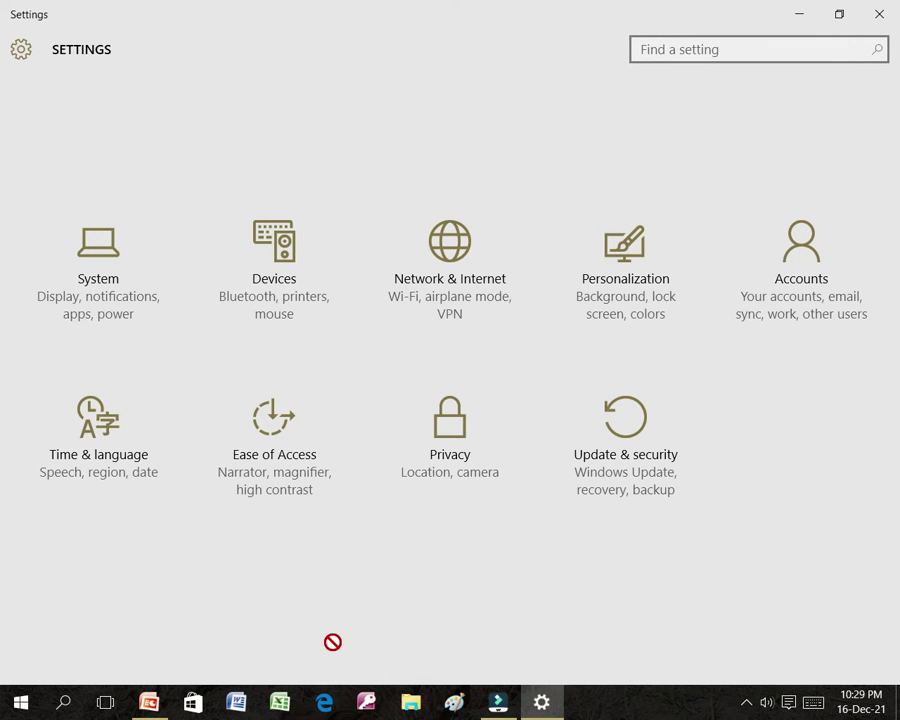
{"action": "left_click", "coordinate": [879, 14]}
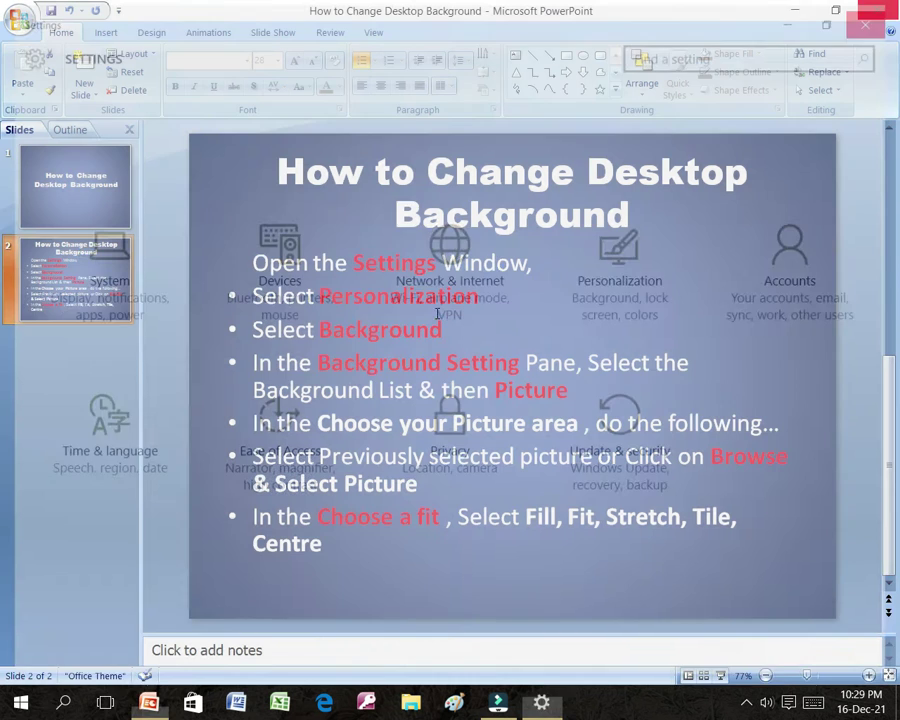
{"action": "left_click", "coordinate": [795, 10]}
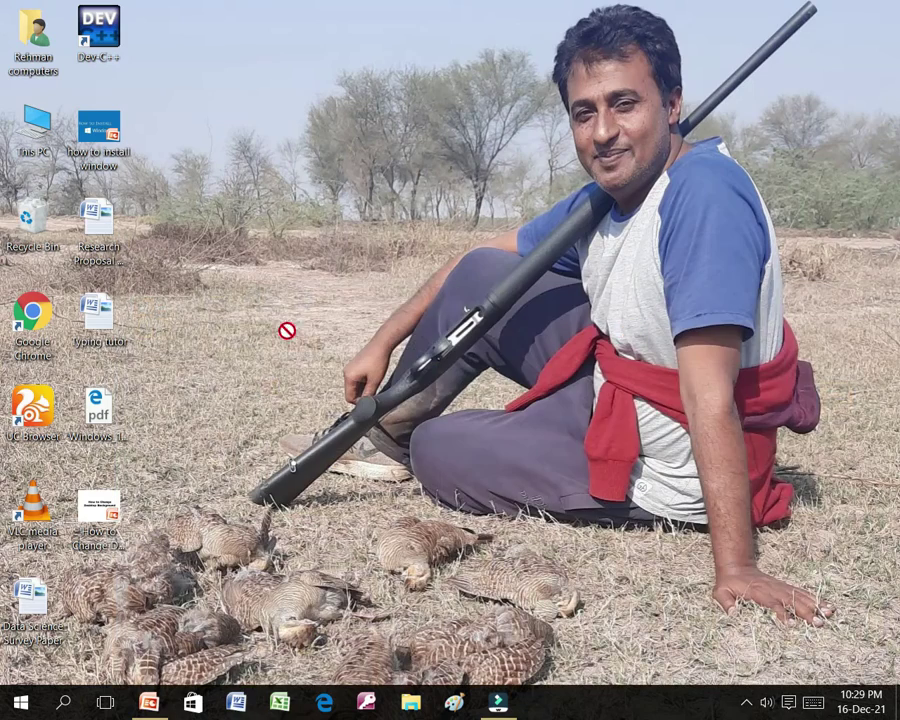
{"action": "right_click", "coordinate": [232, 226]}
{"action": "left_click", "coordinate": [311, 401]}
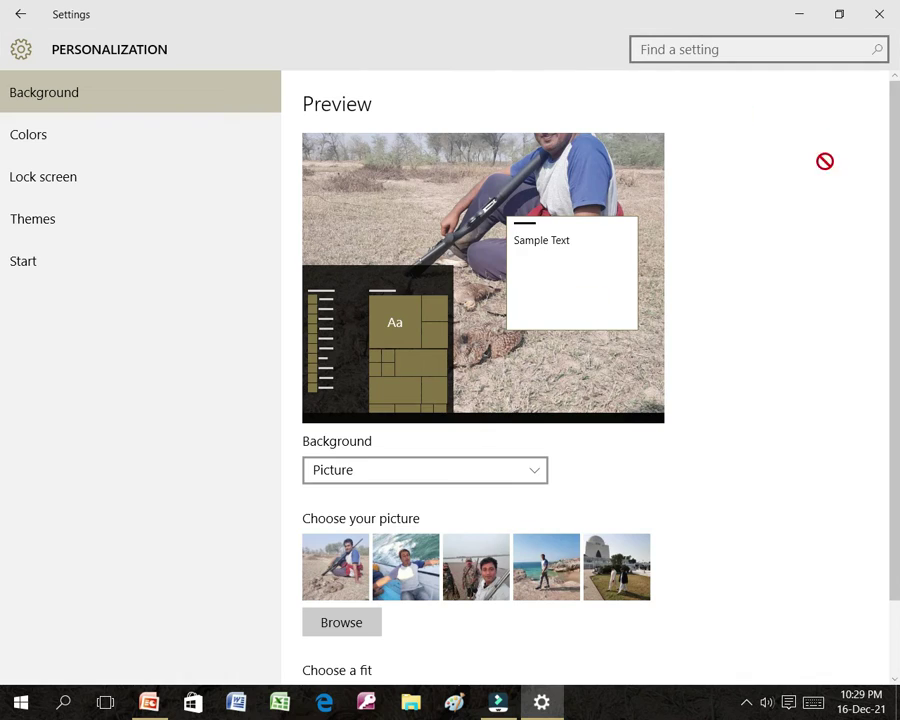
{"action": "left_click", "coordinate": [881, 14]}
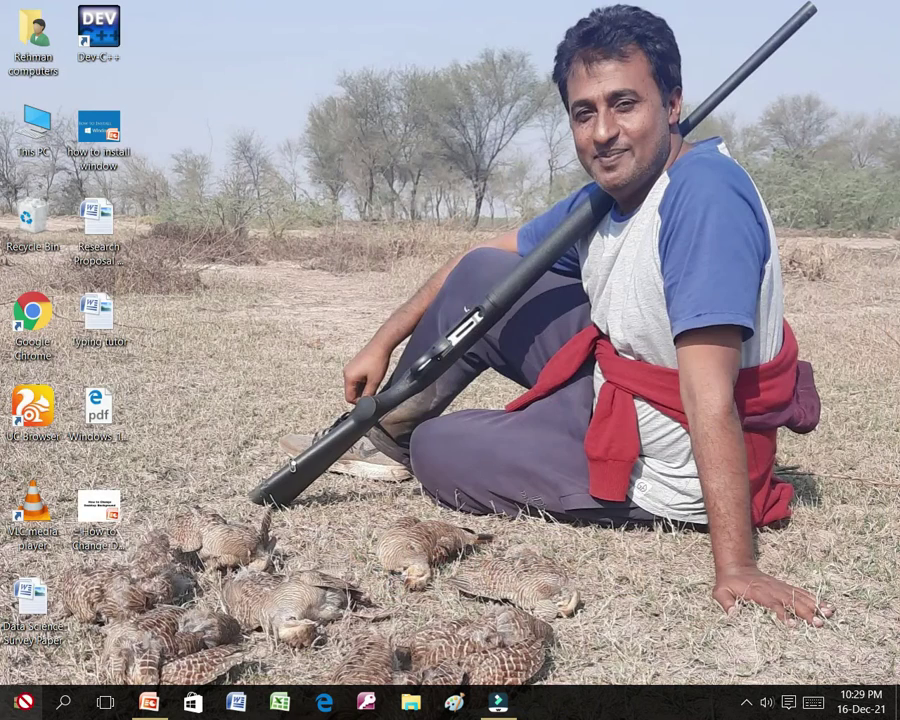
{"action": "key", "text": "super"}
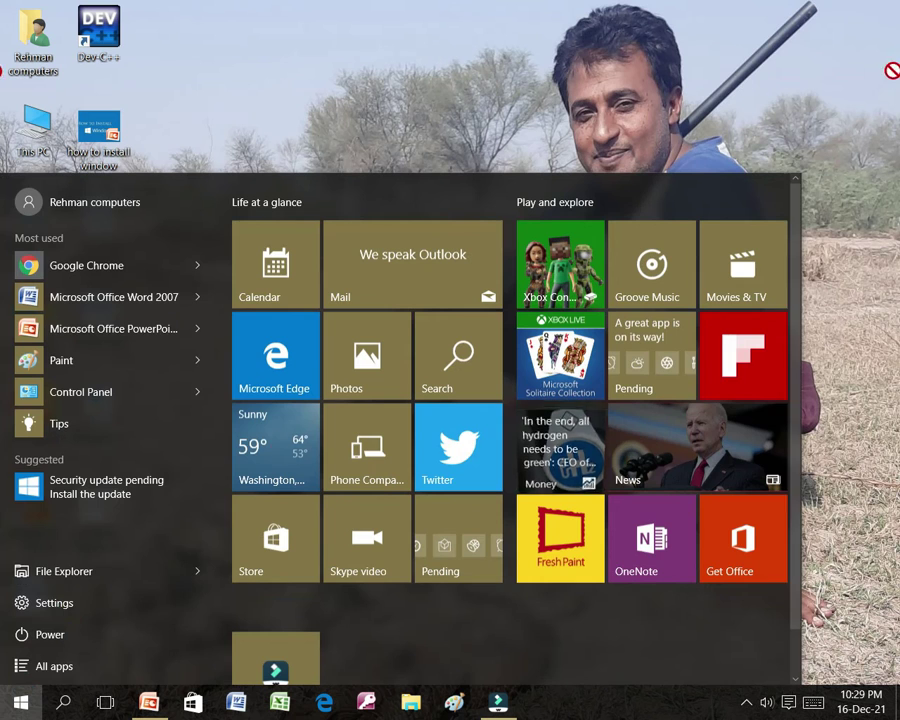
{"action": "left_click", "coordinate": [484, 63]}
Step: Open the desktop's Personalization settings and set the background type to Picture
{"action": "right_click", "coordinate": [378, 165]}
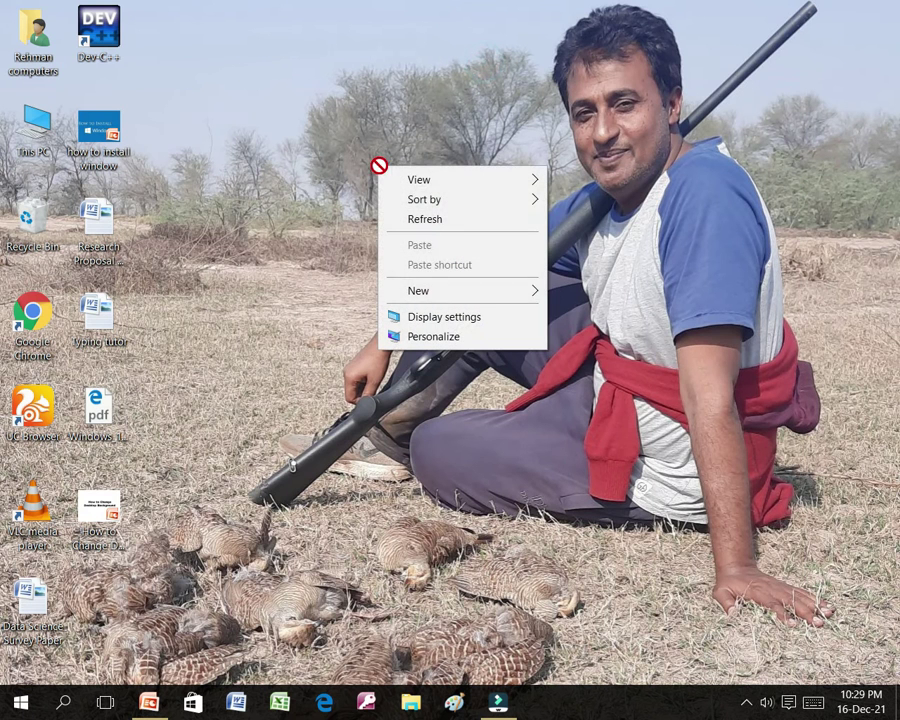
{"action": "left_click", "coordinate": [448, 339]}
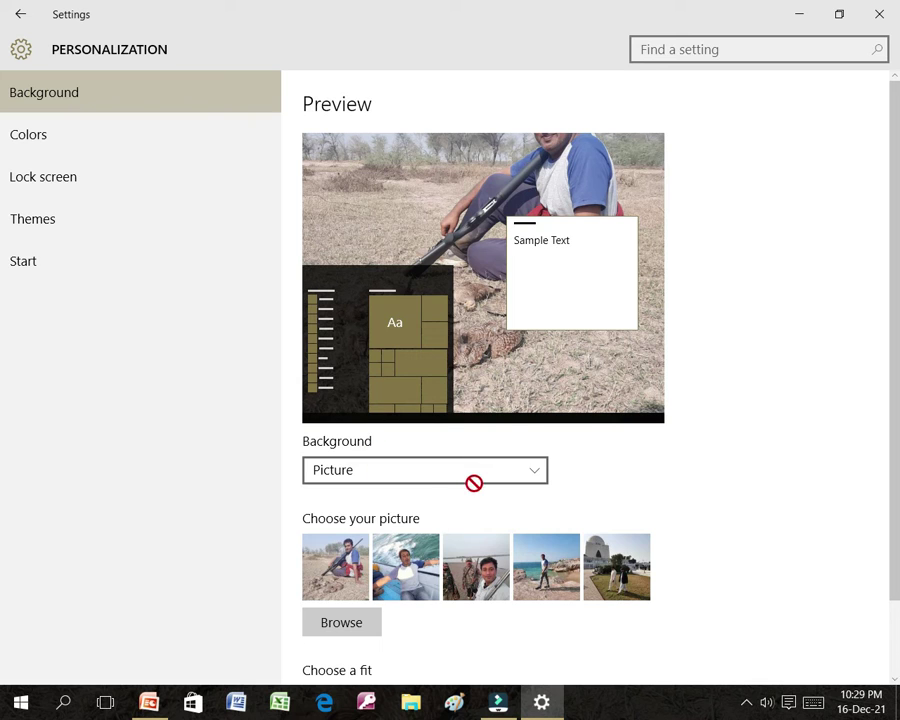
{"action": "left_click", "coordinate": [534, 471]}
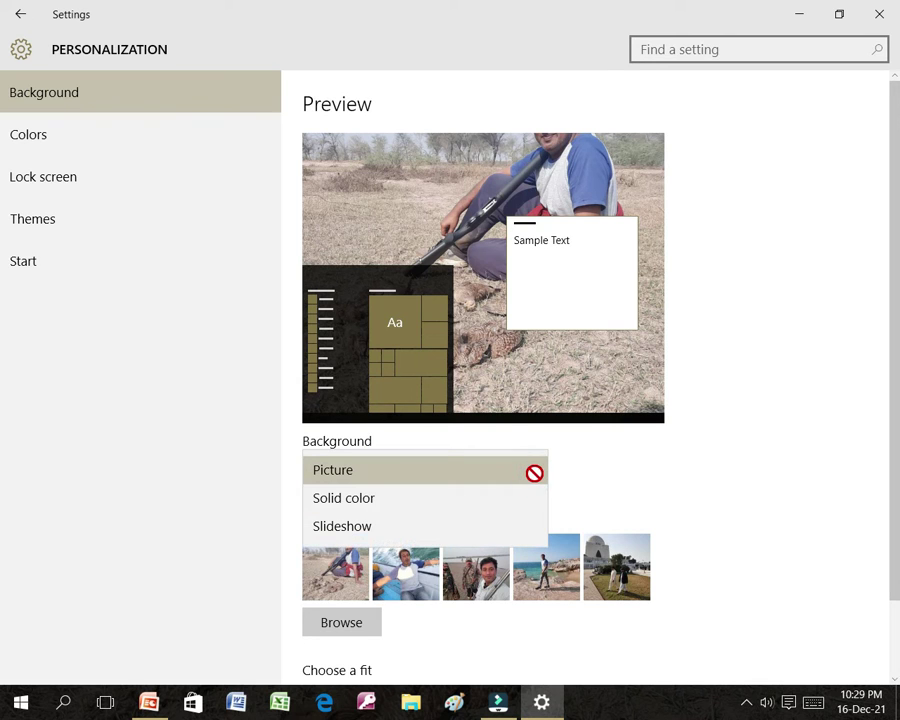
{"action": "left_click", "coordinate": [373, 469]}
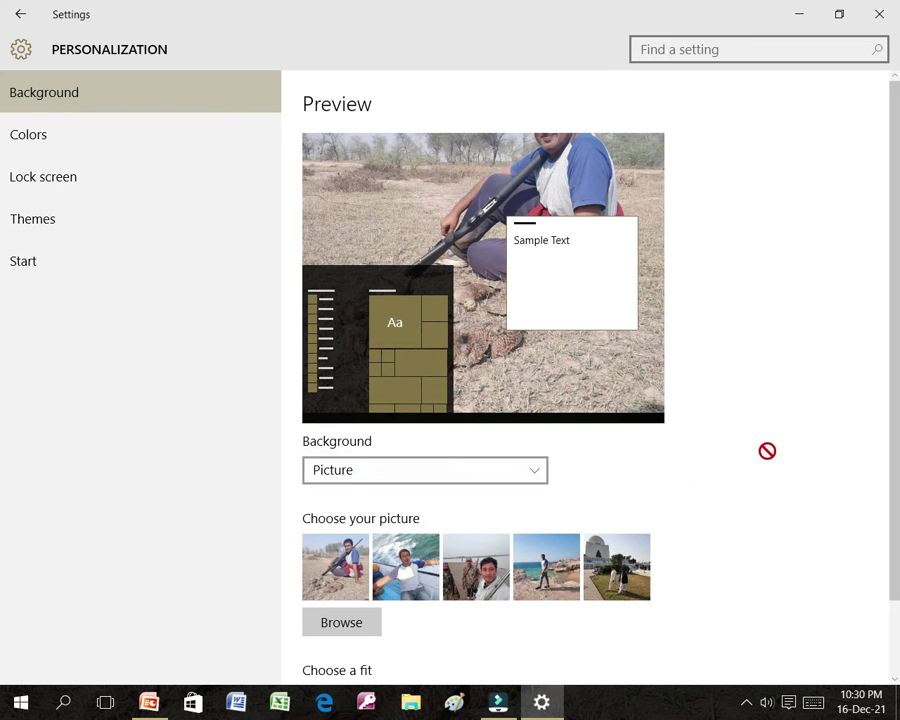
Step: Examine the file dialog for browsing background pictures and the available fit options, leaving both without making a choice
{"action": "left_click_drag", "start_coordinate": [894, 285], "coordinate": [896, 503]}
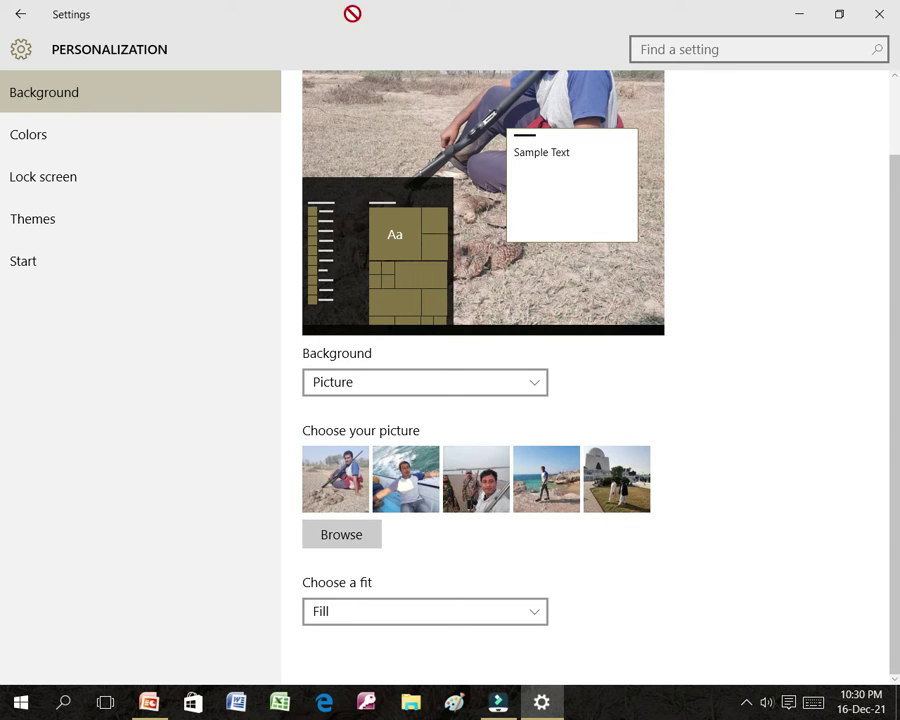
{"action": "left_click", "coordinate": [348, 536]}
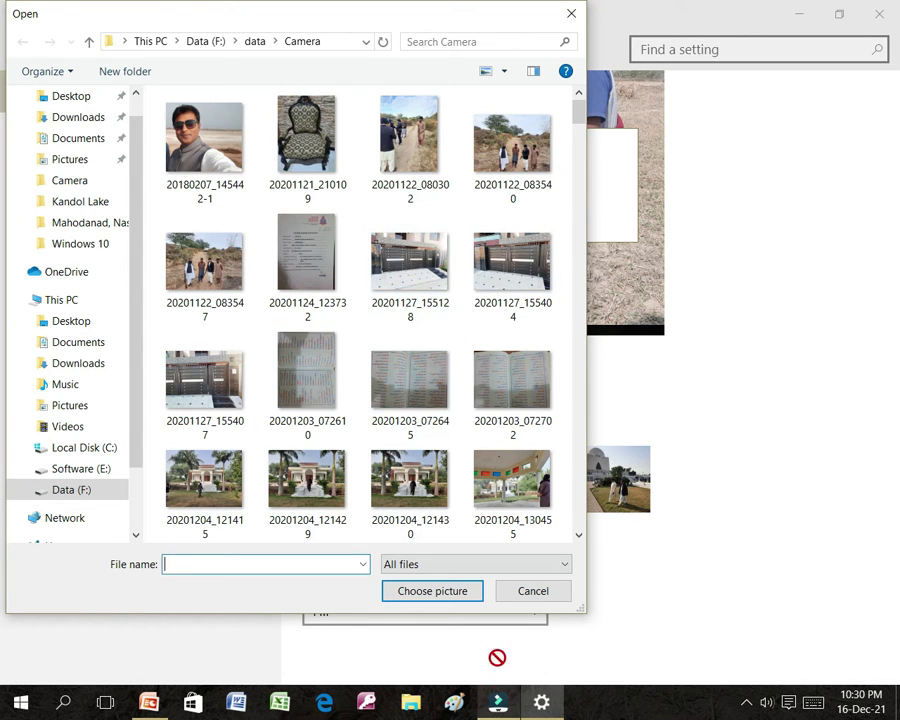
{"action": "left_click", "coordinate": [533, 592]}
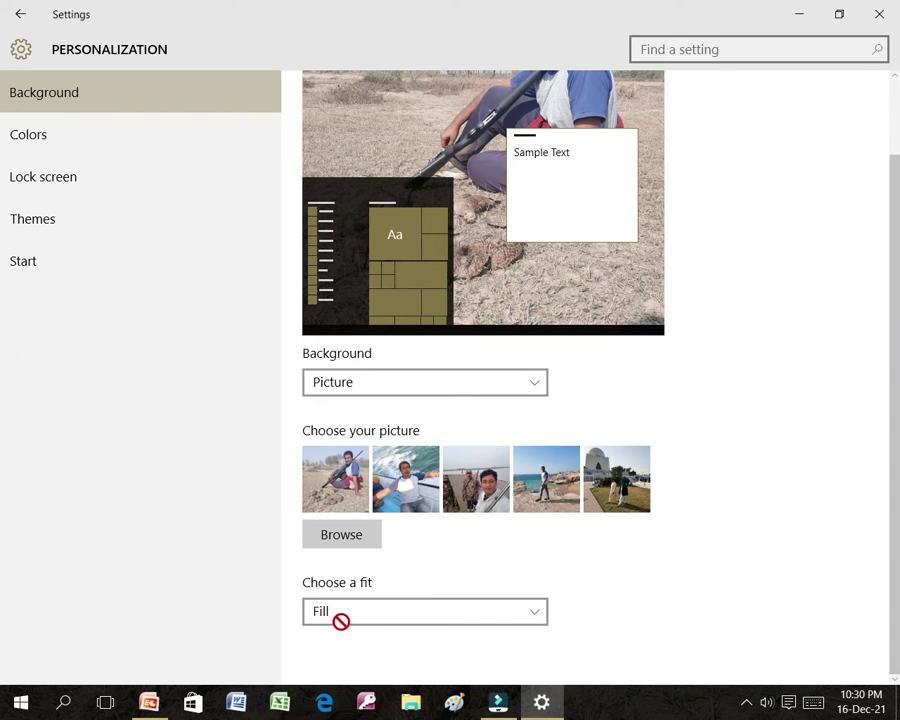
{"action": "left_click", "coordinate": [533, 611]}
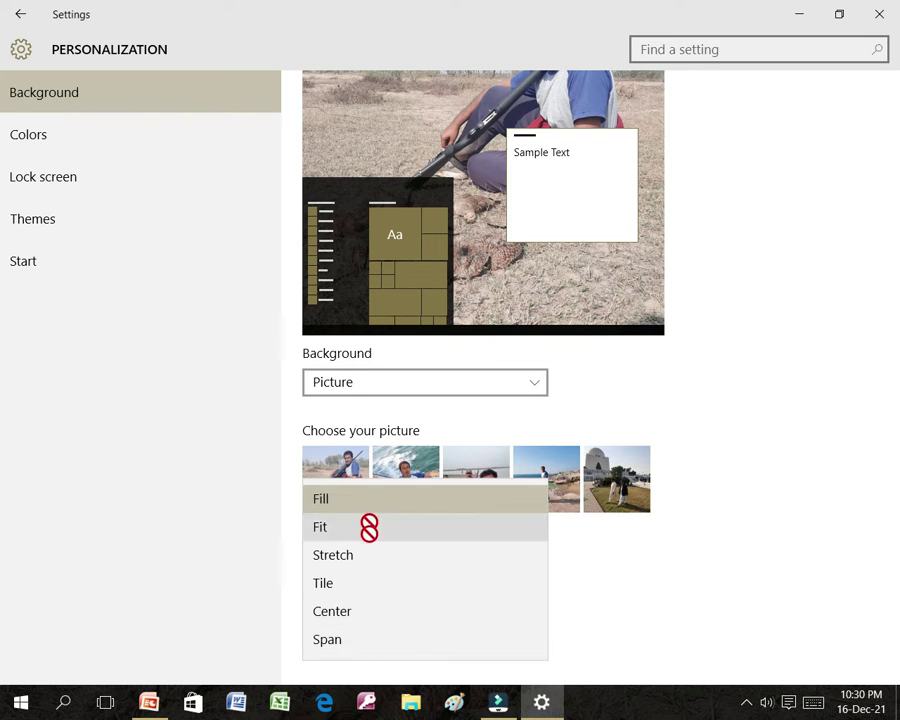
{"action": "left_click", "coordinate": [692, 585]}
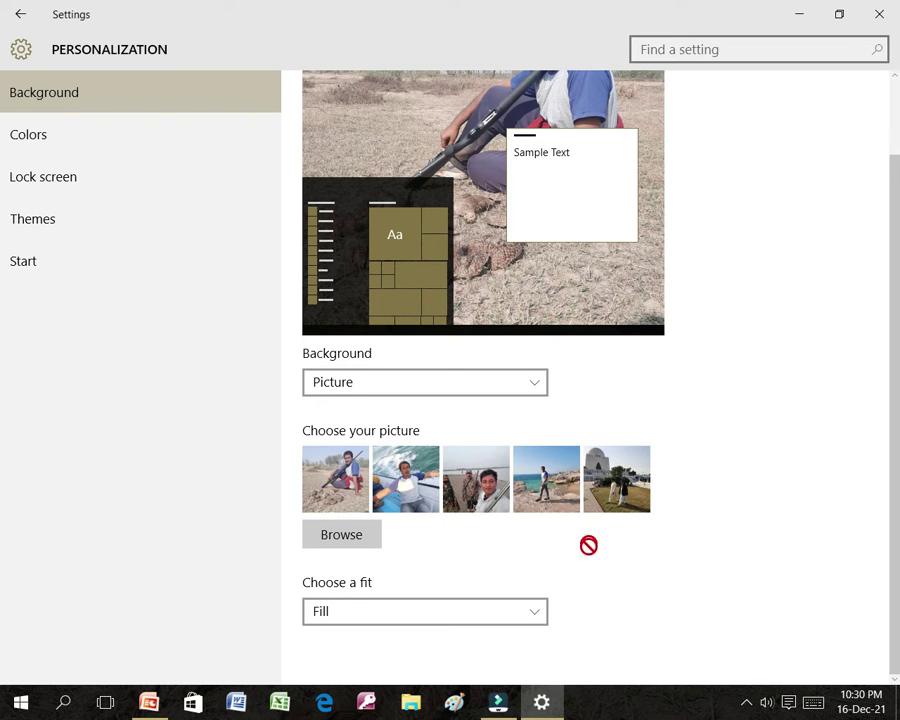
Step: Set the recent picture of the man walking on the seaside rocks as desktop background and minimize Settings
{"action": "left_click", "coordinate": [547, 488]}
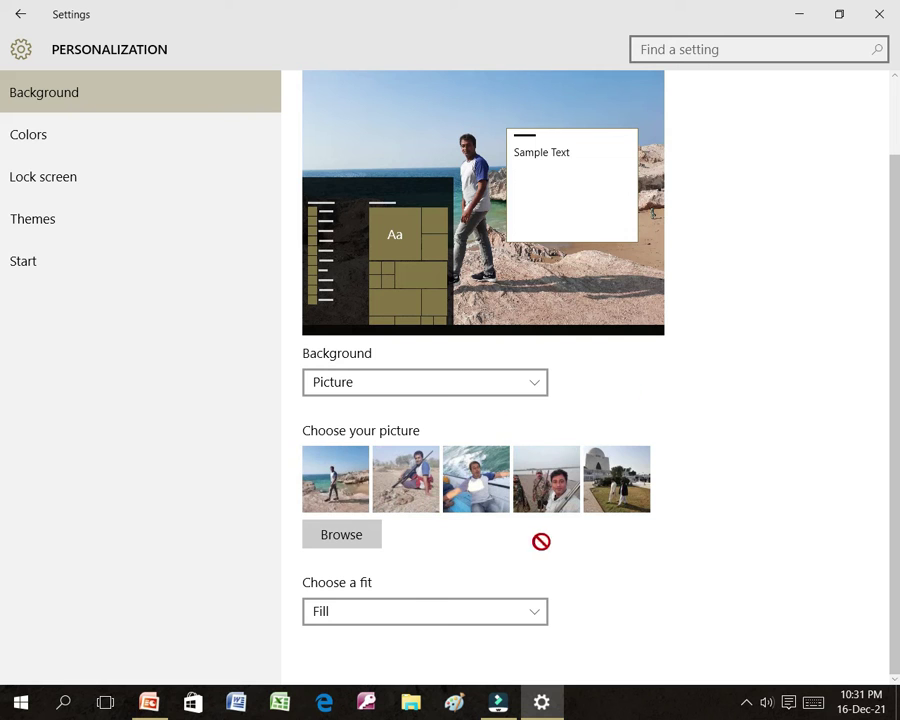
{"action": "left_click", "coordinate": [800, 14]}
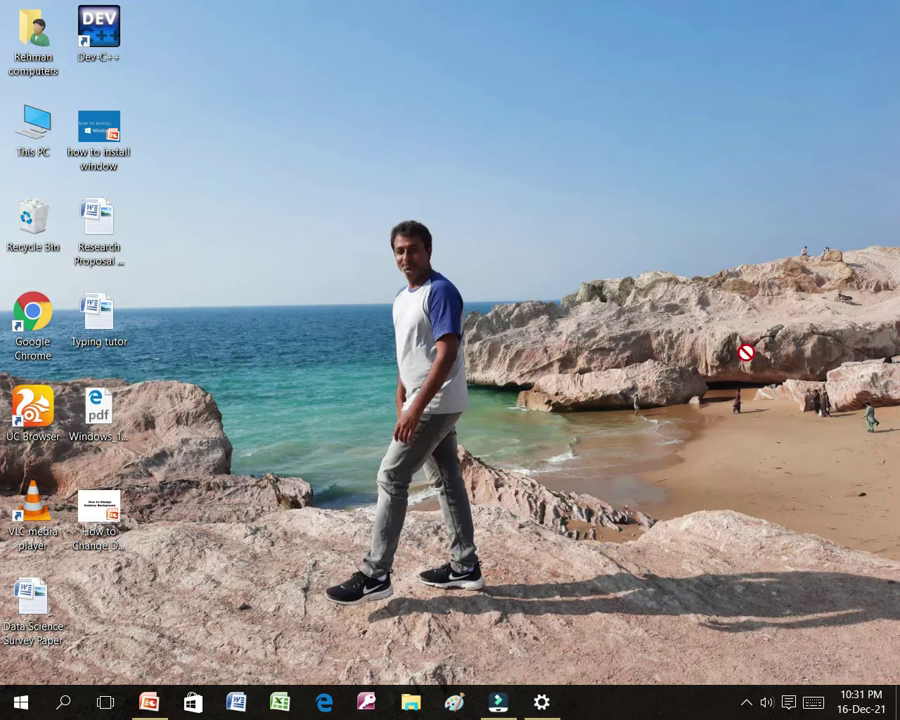
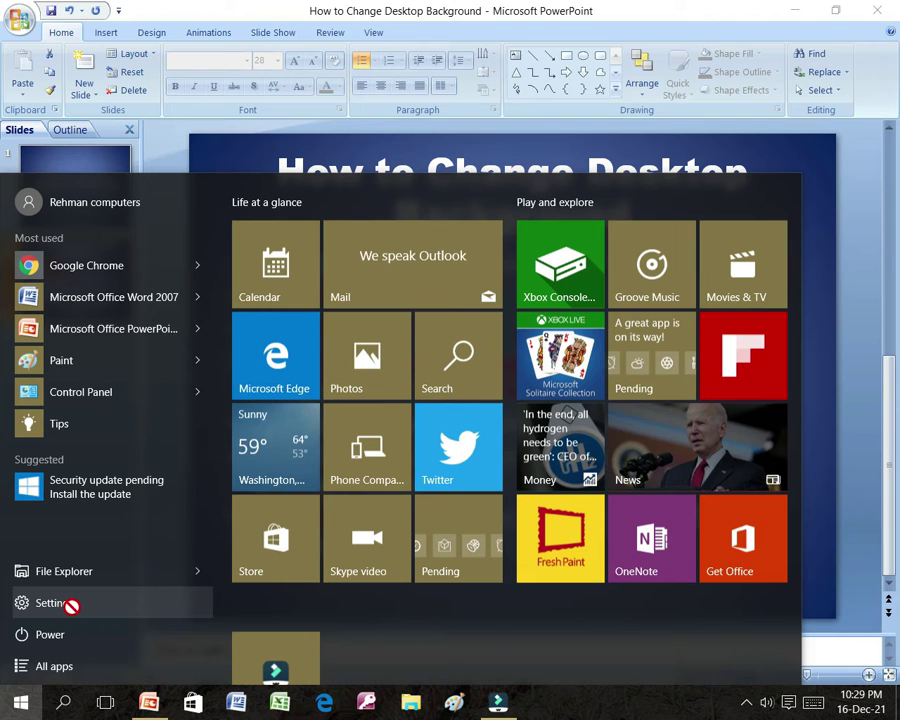
Step: Open the main Settings window from the presentation, close it, and minimize the presentation to reach the desktop
{"action": "left_click", "coordinate": [70, 606]}
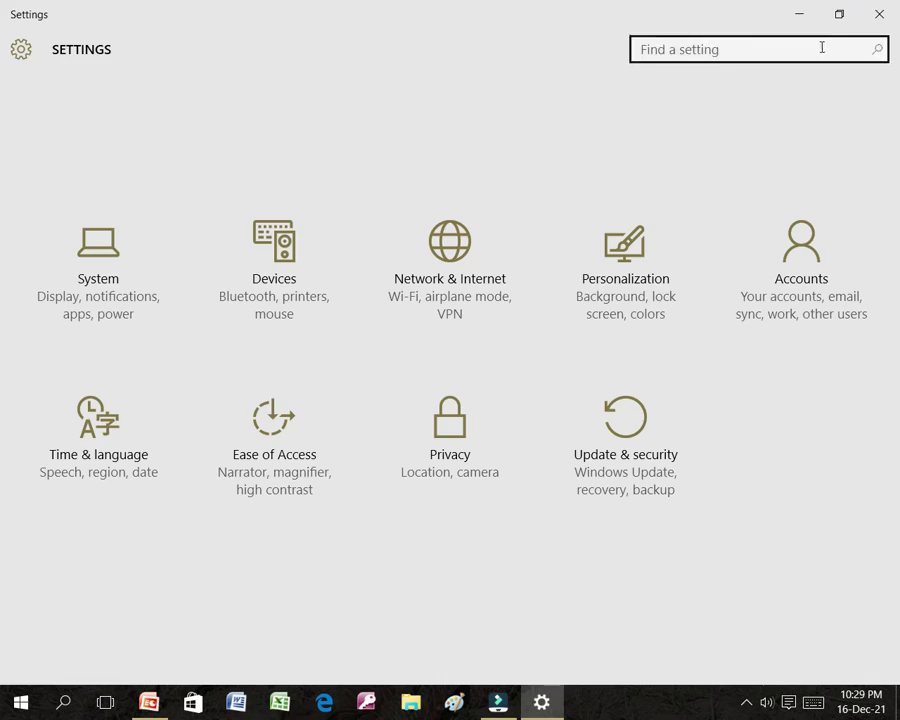
{"action": "left_click", "coordinate": [884, 8]}
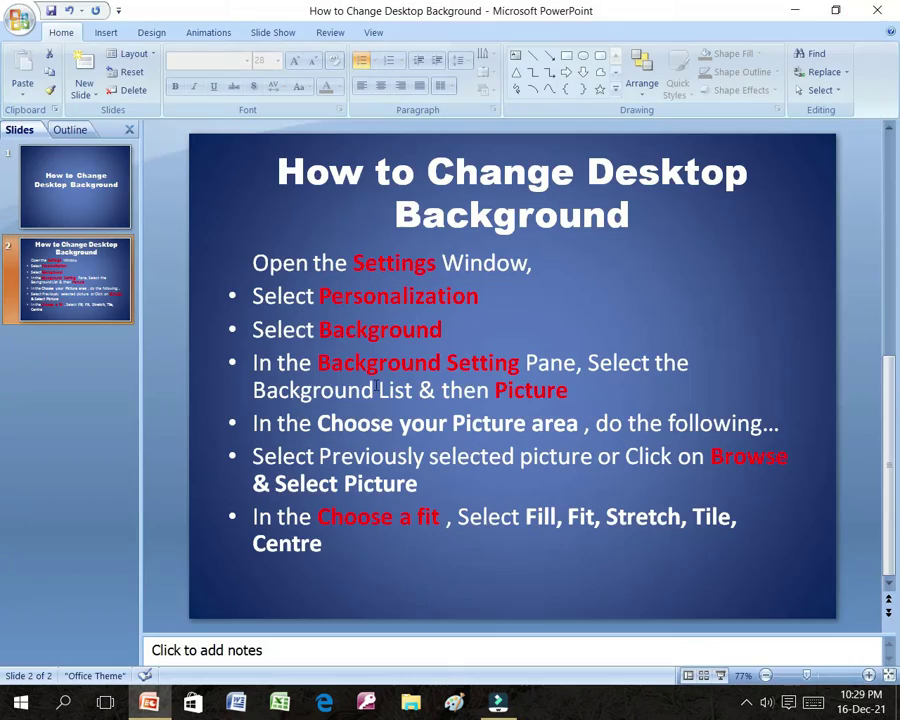
{"action": "left_click", "coordinate": [792, 10]}
{"action": "right_click", "coordinate": [234, 229]}
{"action": "left_click", "coordinate": [310, 398]}
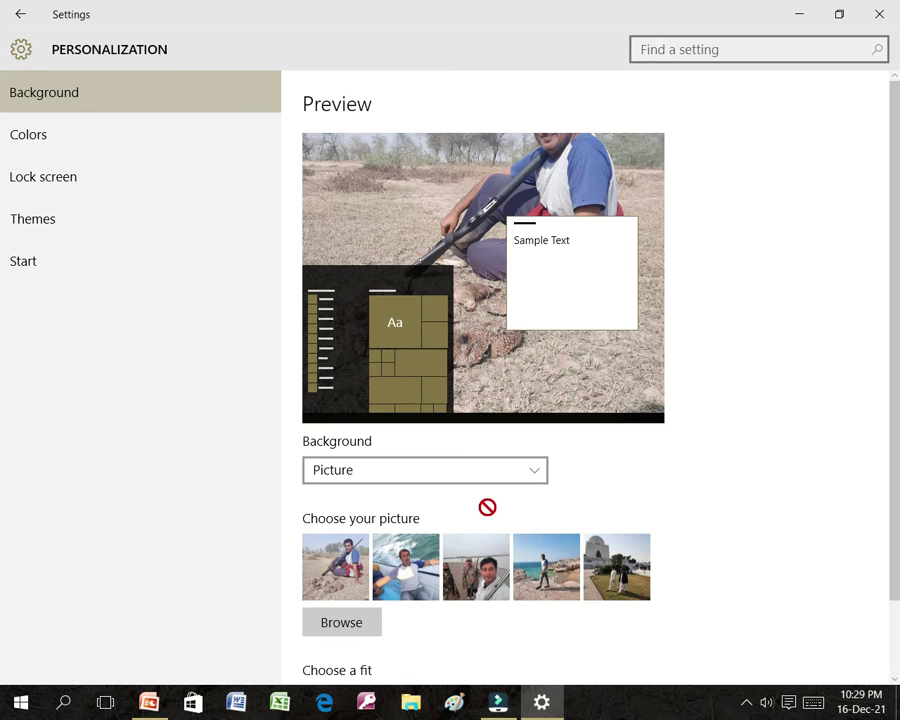
{"action": "left_click", "coordinate": [881, 15]}
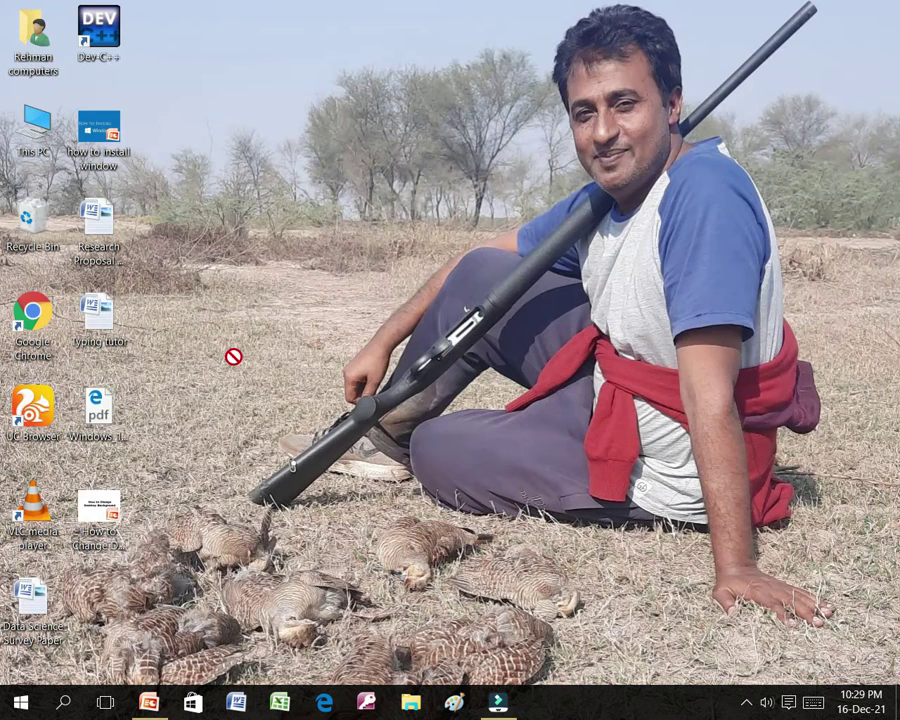
{"action": "key", "text": "super"}
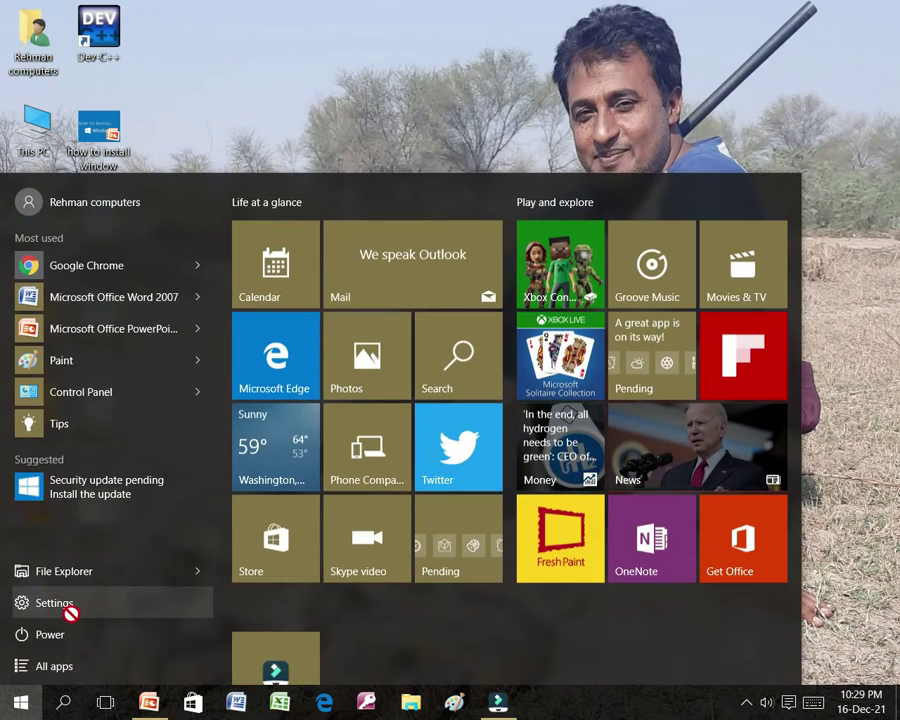
{"action": "left_click", "coordinate": [452, 118]}
Step: Open Personalization for the desktop and choose Picture as the background type
{"action": "right_click", "coordinate": [379, 165]}
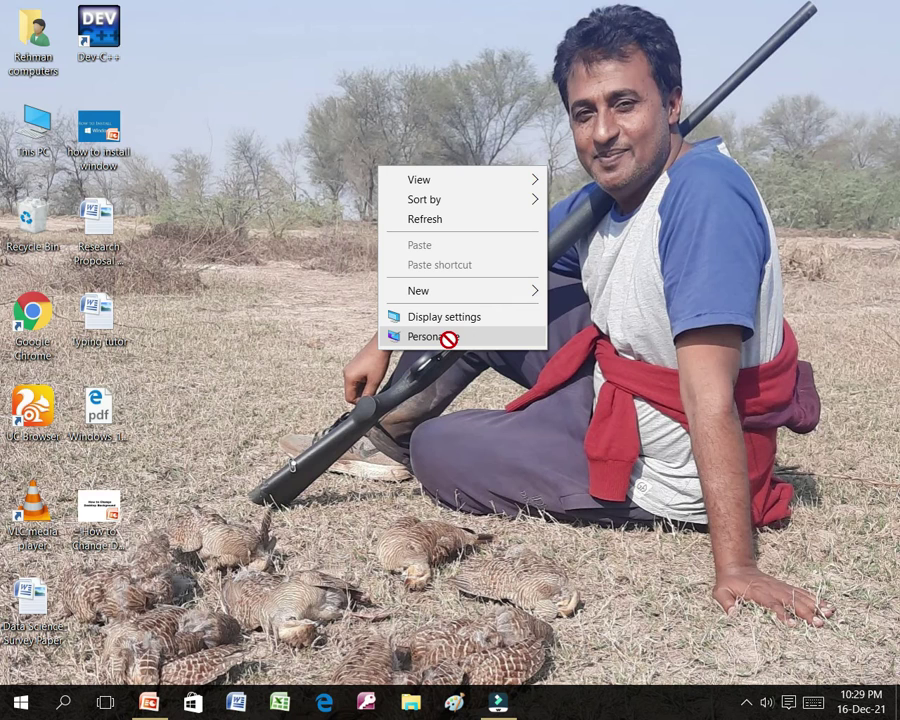
{"action": "left_click", "coordinate": [440, 337]}
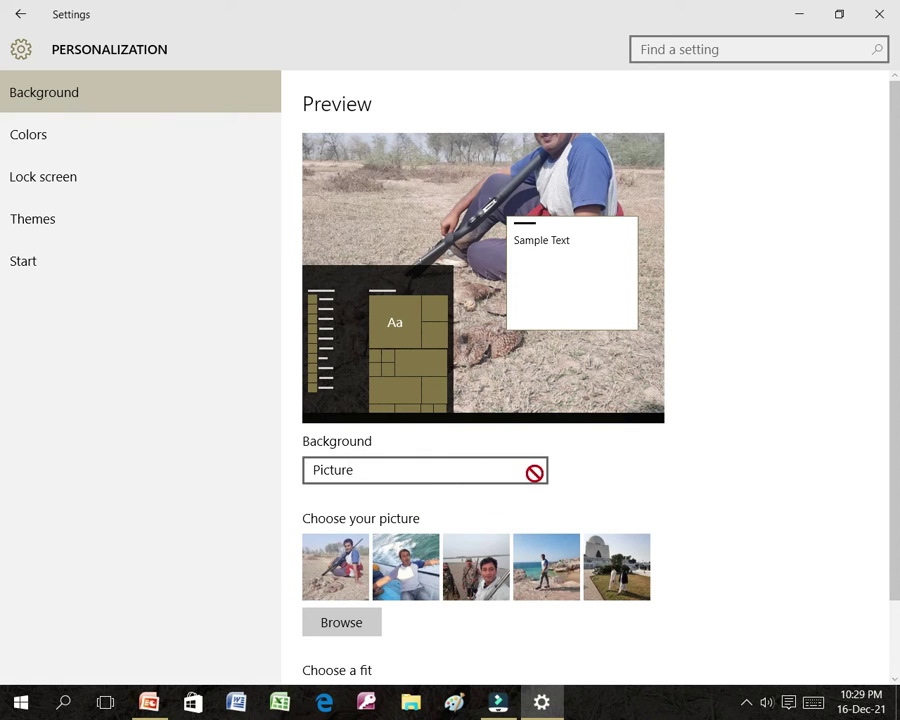
{"action": "left_click", "coordinate": [534, 473]}
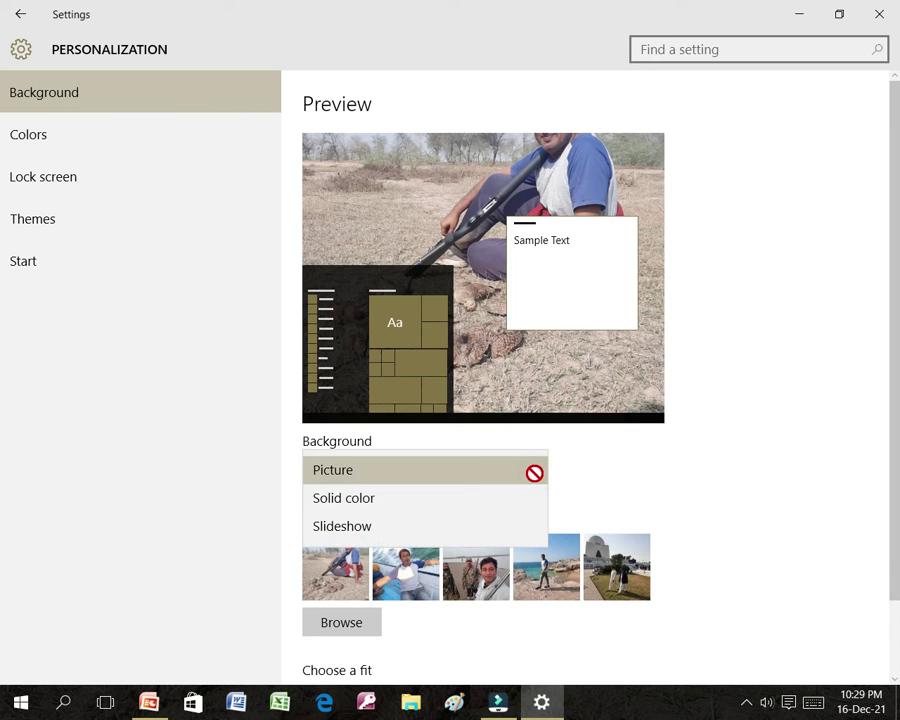
{"action": "left_click", "coordinate": [375, 470]}
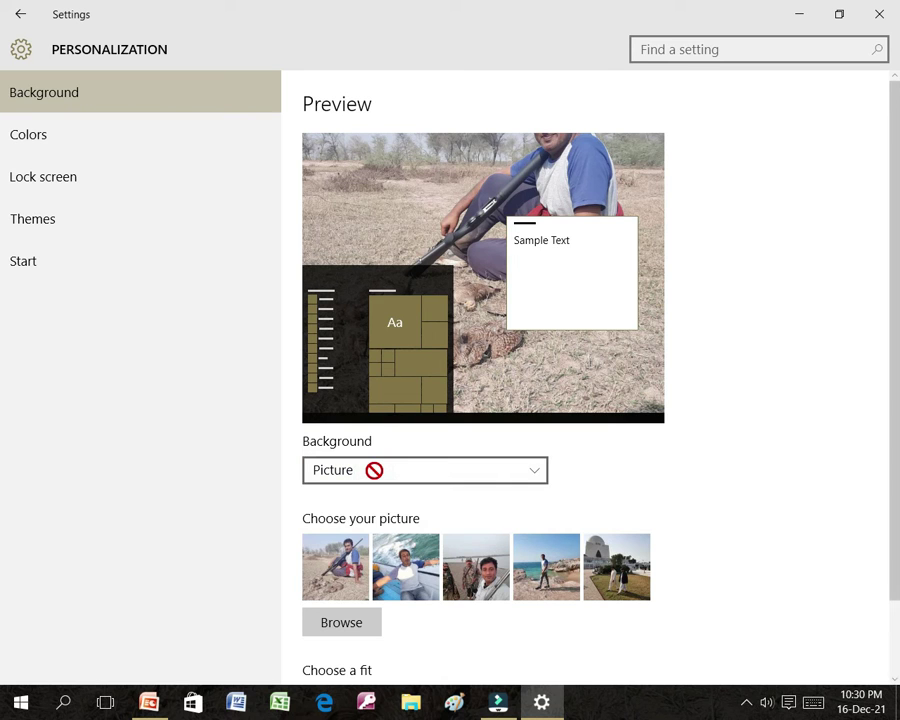
Step: Review the picture browsing dialog and the list of background fit options, cancelling both without a selection
{"action": "scroll", "coordinate": [444, 543], "scroll_direction": "down", "scroll_amount": 2}
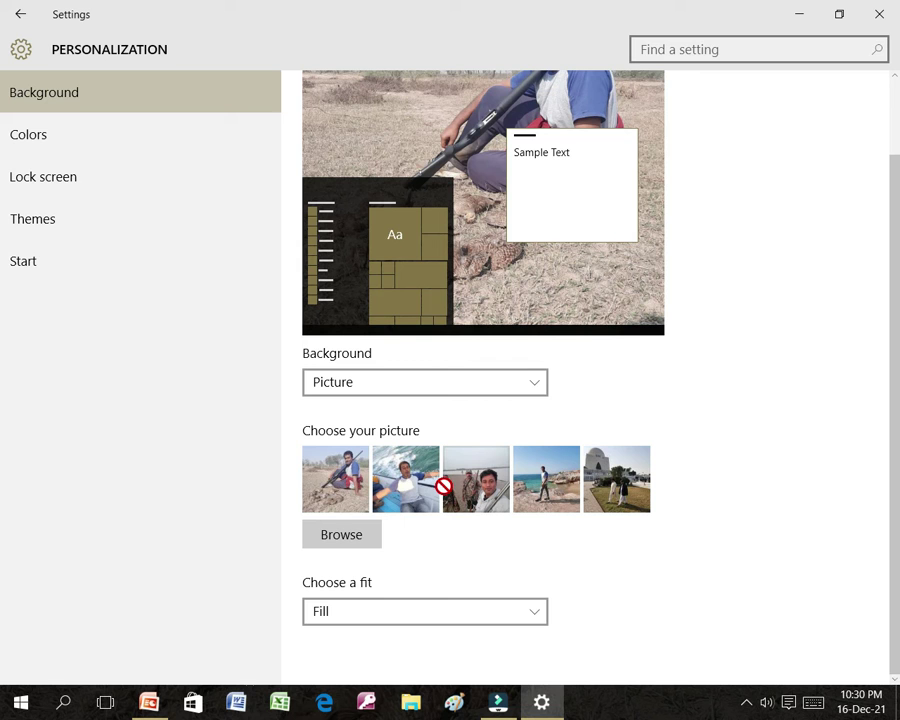
{"action": "left_click", "coordinate": [348, 537]}
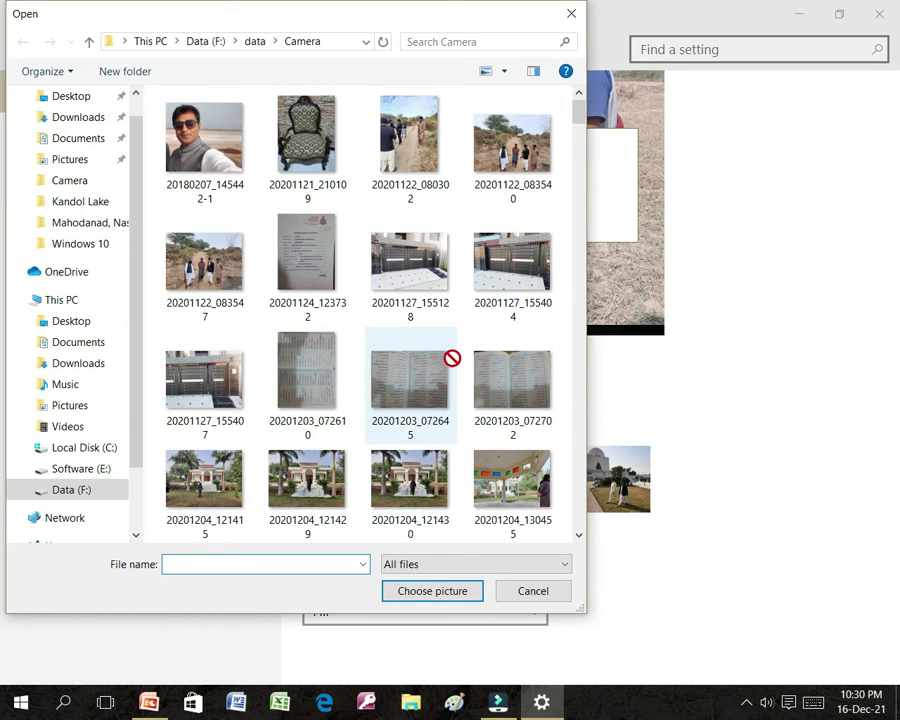
{"action": "left_click", "coordinate": [532, 591]}
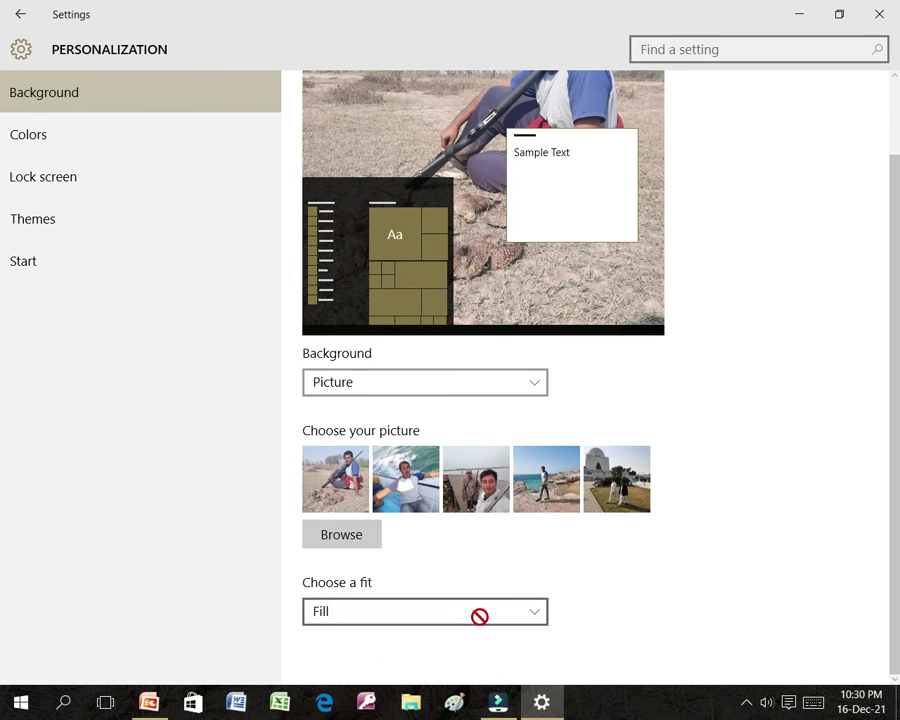
{"action": "left_click", "coordinate": [533, 610]}
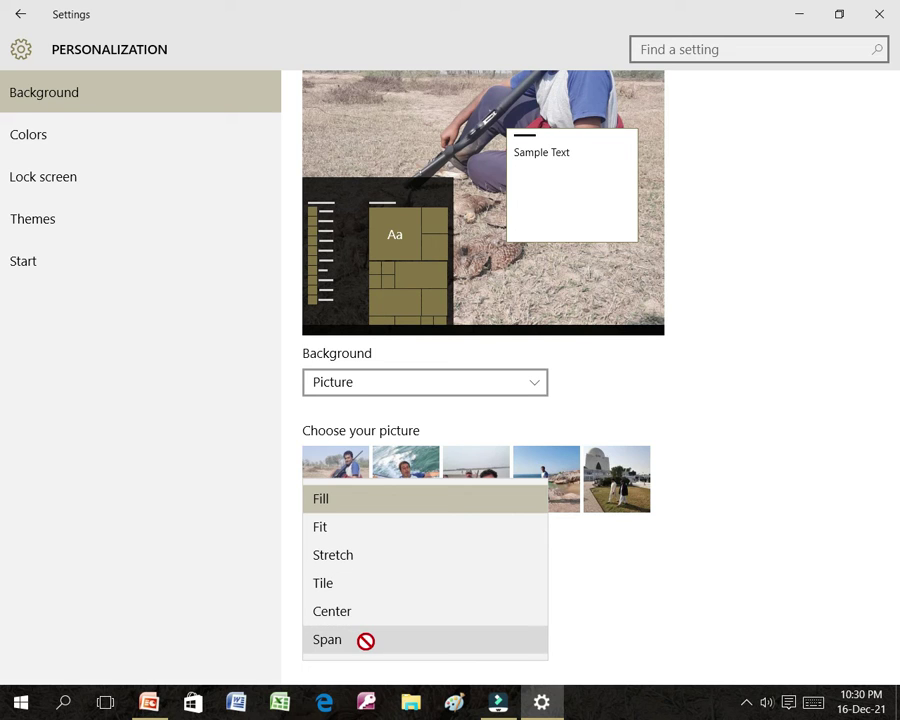
{"action": "left_click", "coordinate": [545, 673]}
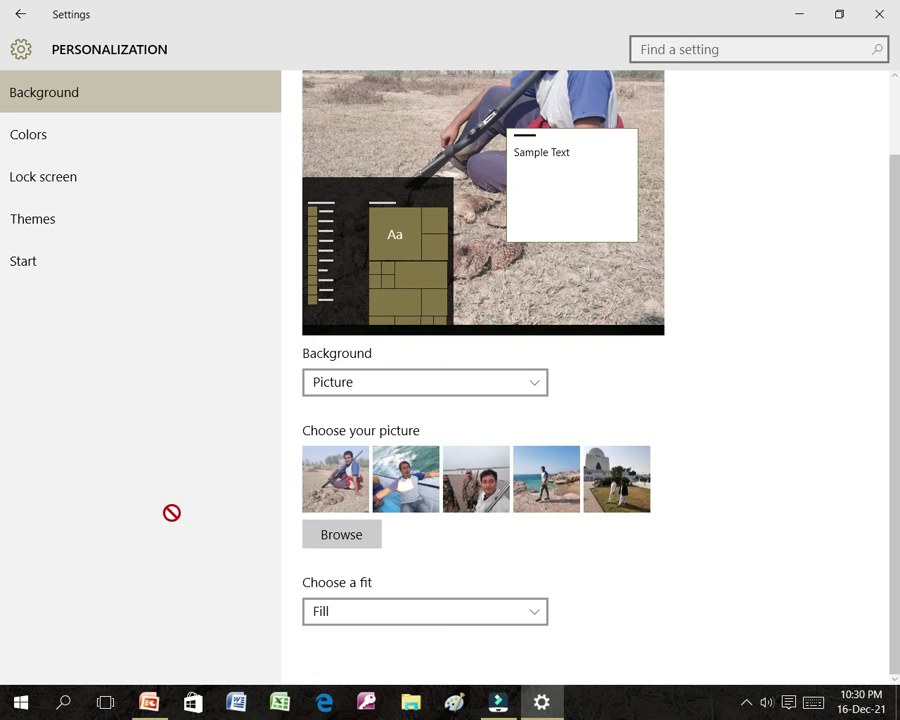
Step: Apply the recent seaside picture with the rocky shore as desktop background and minimize Settings to view it
{"action": "left_click", "coordinate": [547, 487]}
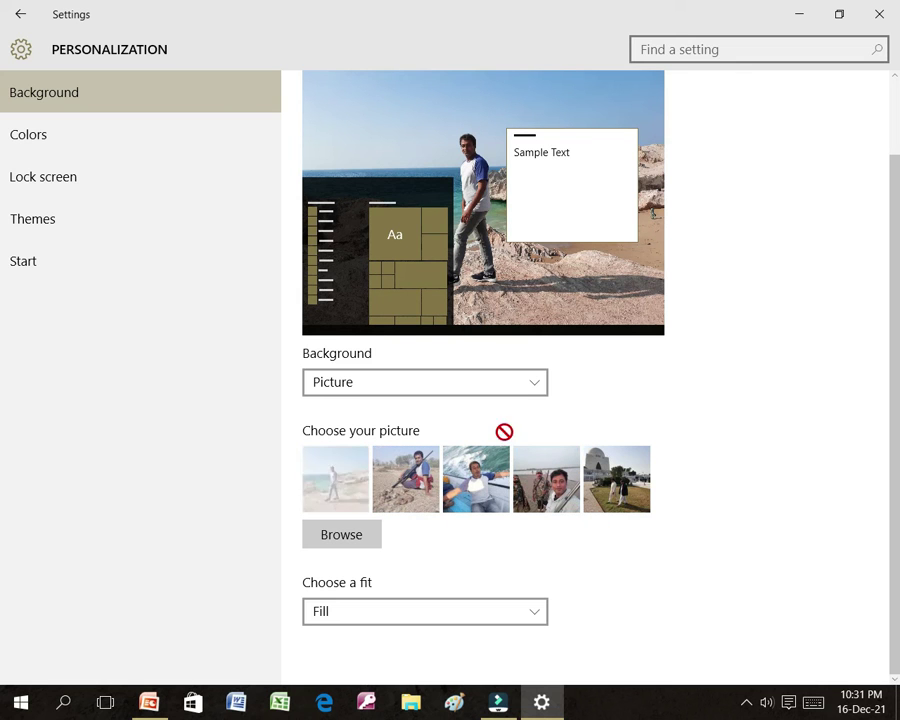
{"action": "left_click", "coordinate": [798, 16]}
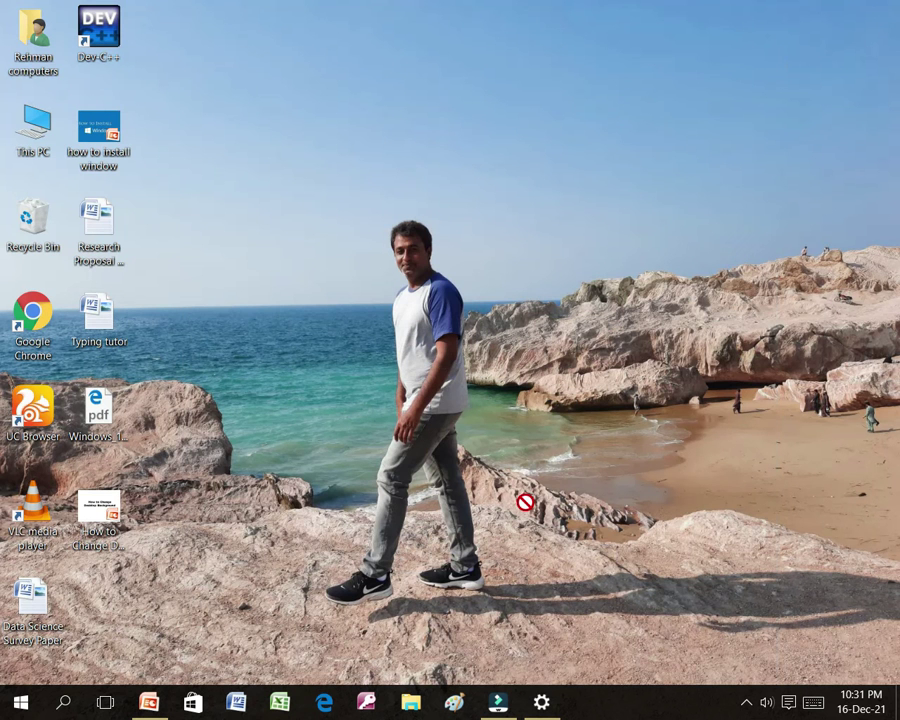